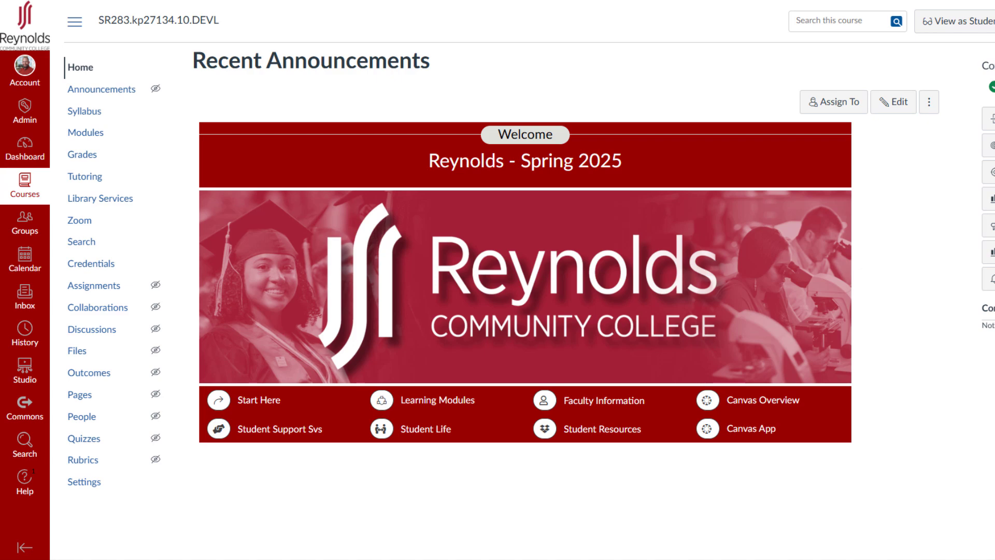
- Open the course's Modules page
left_click(90, 133)
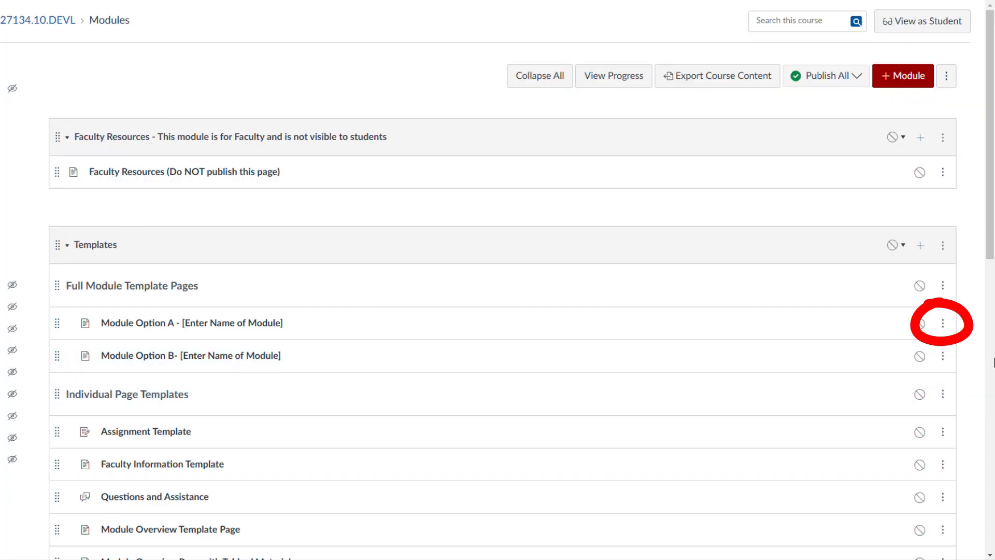
left_click(942, 323)
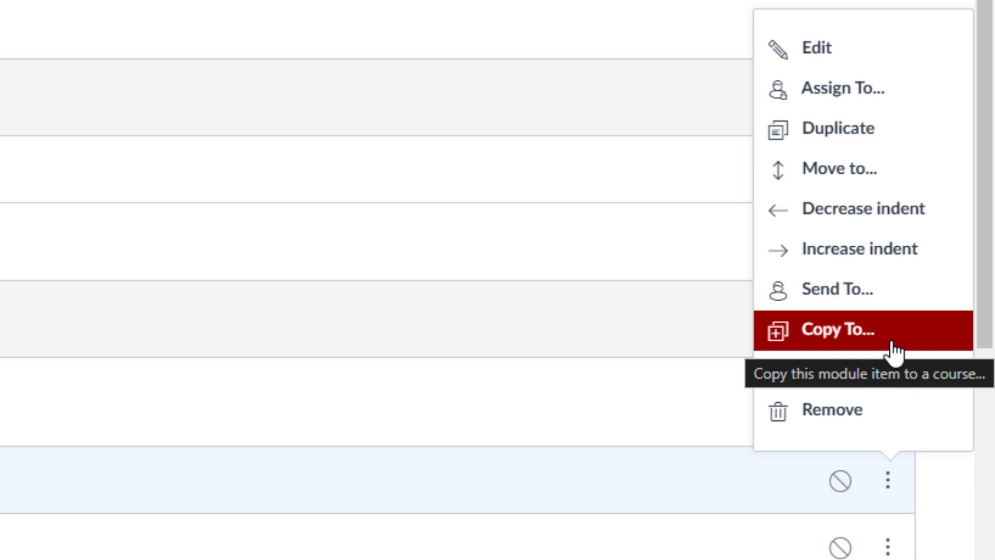
left_click(893, 344)
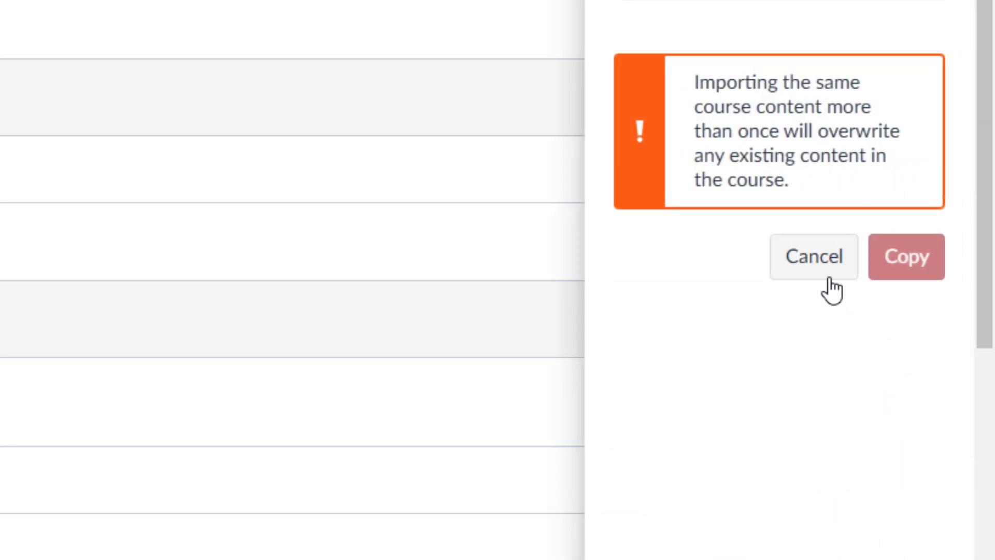
left_click(818, 265)
- Duplicate the Module Option A template page and retitle the copy "Module 1 Overview"
left_click(884, 497)
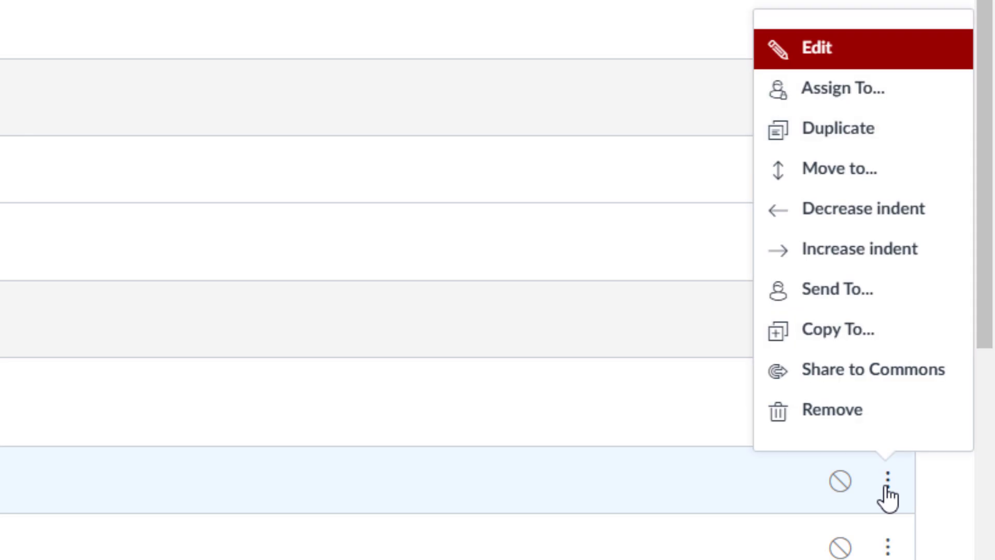
left_click(864, 133)
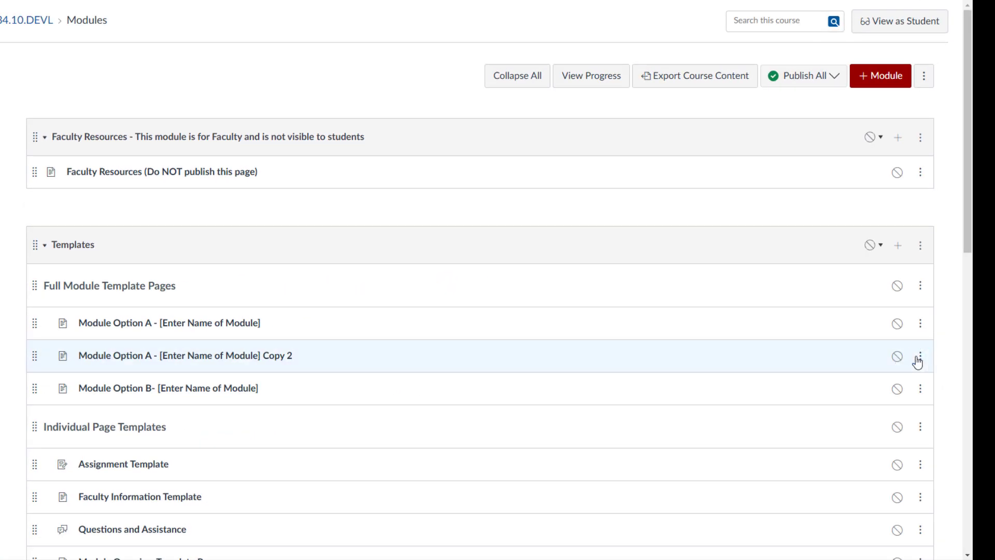
left_click(917, 363)
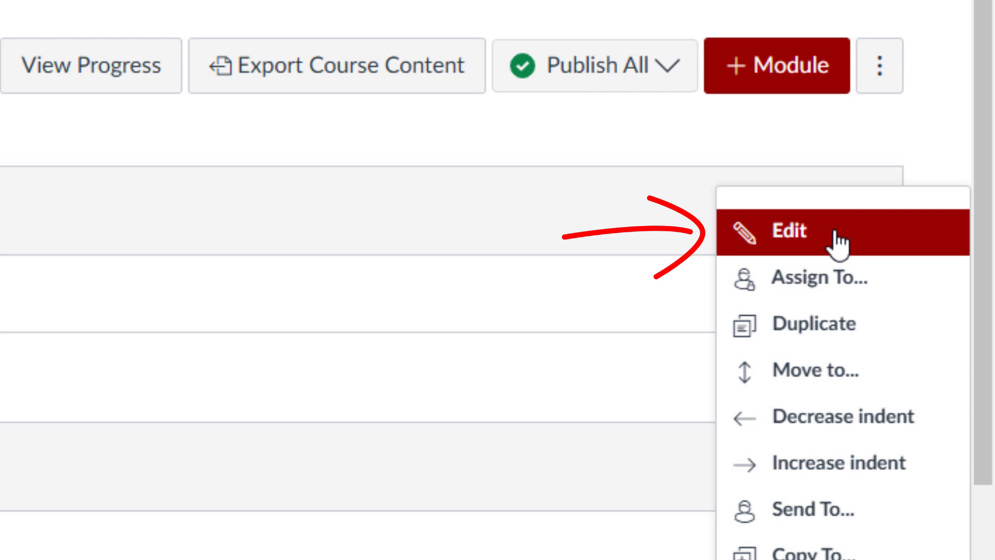
left_click(837, 243)
triple_click(538, 236)
type("Modul")
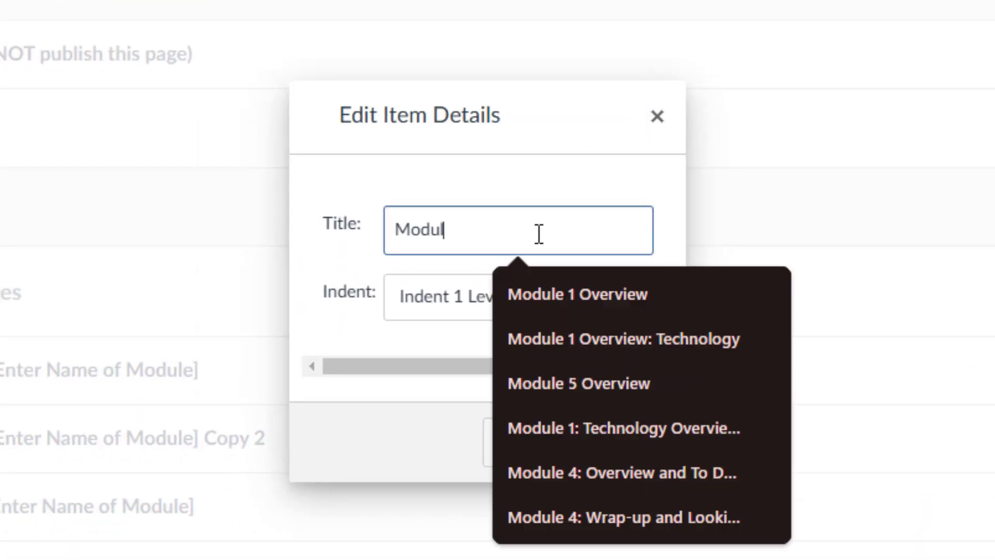
type("e 1 Overview")
left_click(640, 452)
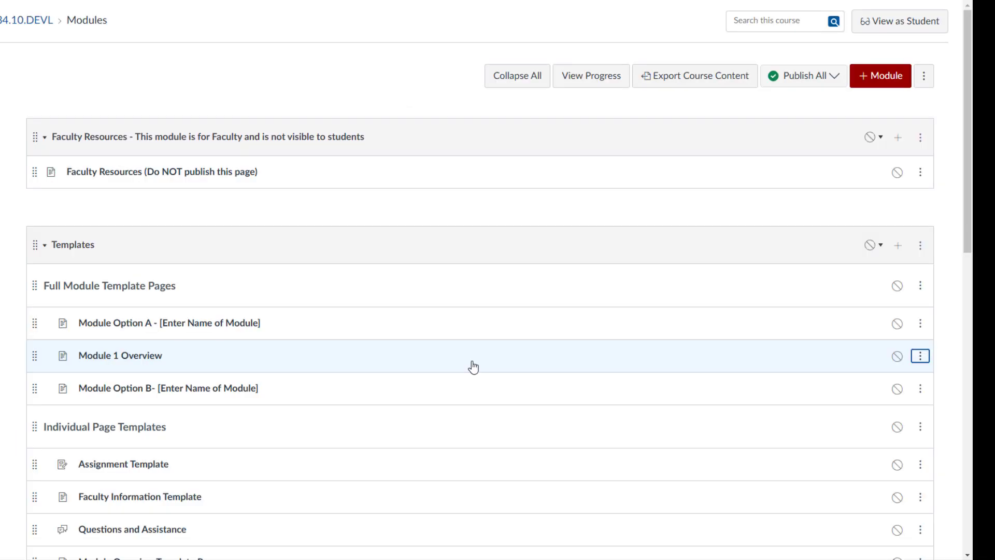
- Move the Module 1 Overview page from Templates into the Module 1 module
left_click(920, 356)
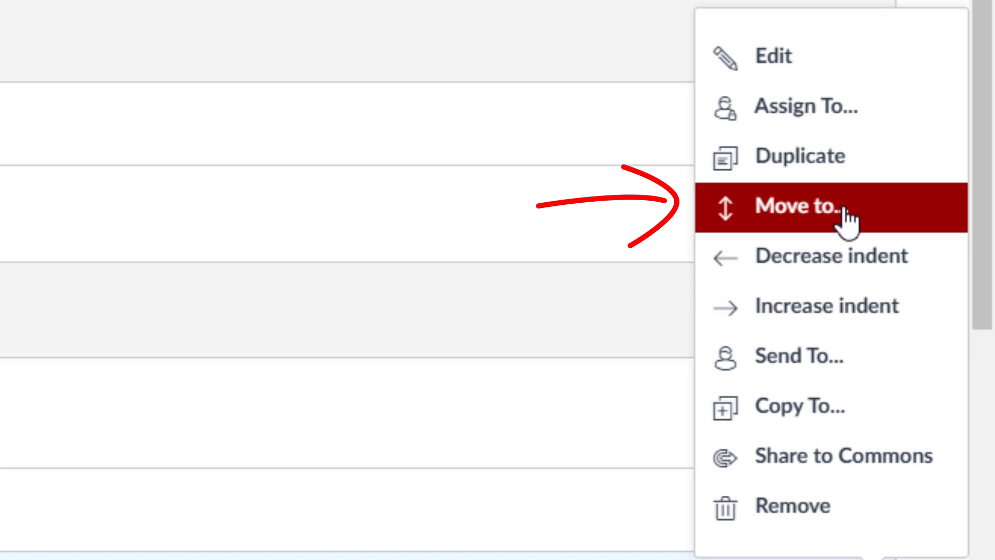
left_click(844, 210)
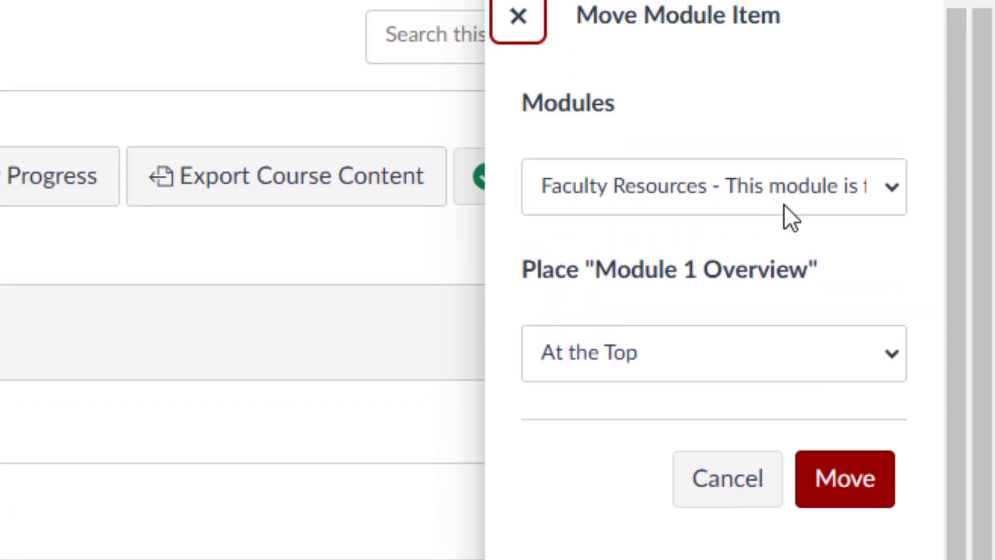
left_click(784, 205)
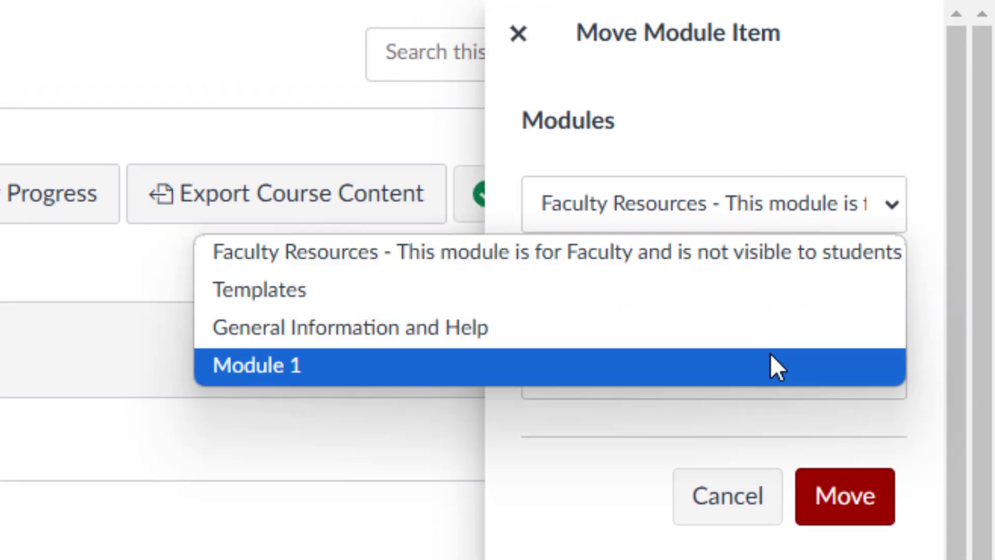
left_click(770, 337)
left_click(848, 346)
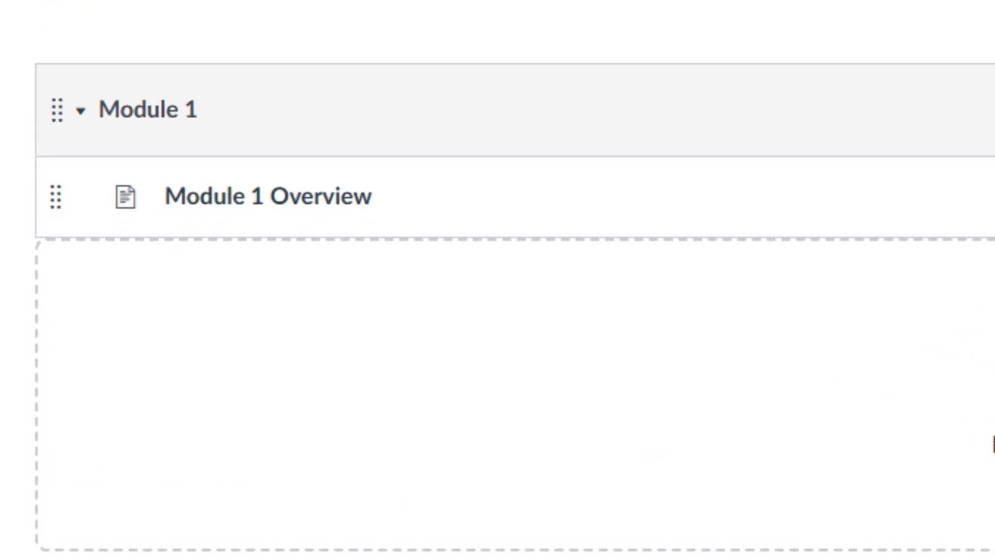
- Open the Module 1 Overview page for editing and show the DesignPLUS tools
left_click(199, 210)
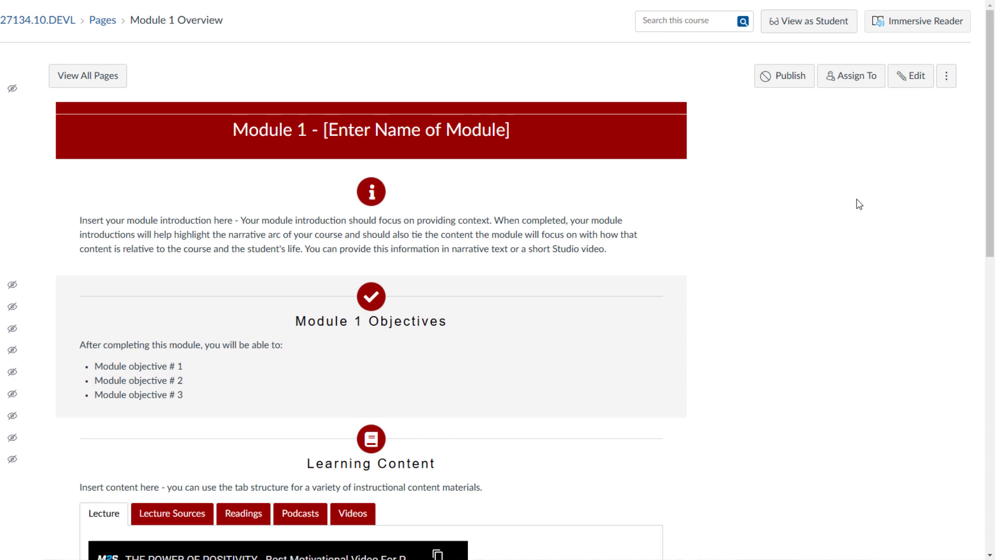
left_click(910, 76)
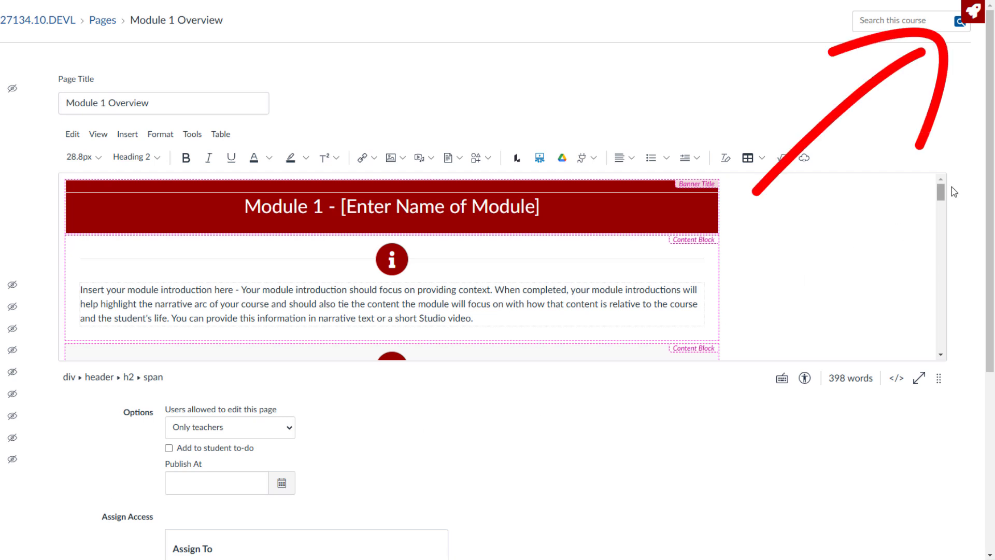
left_click(968, 17)
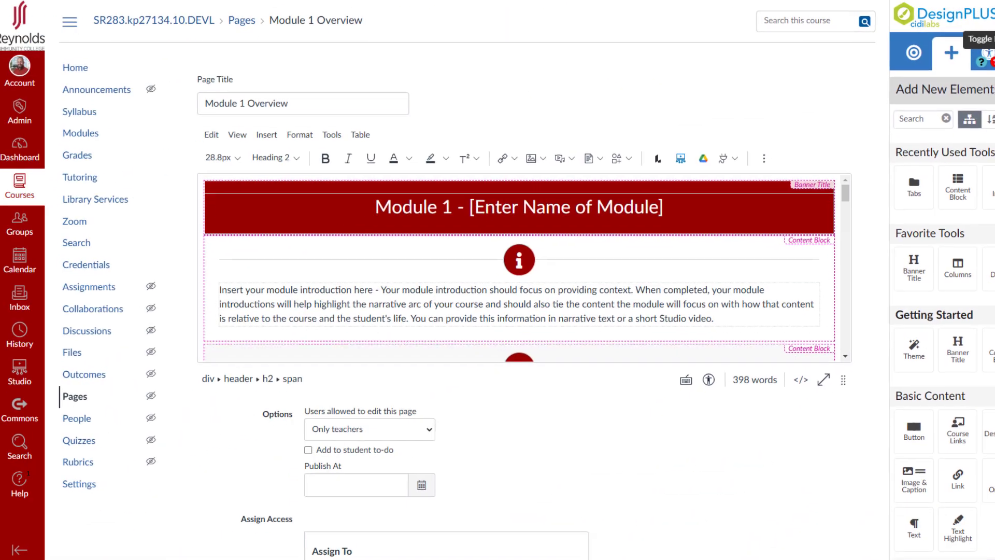
left_click(994, 17)
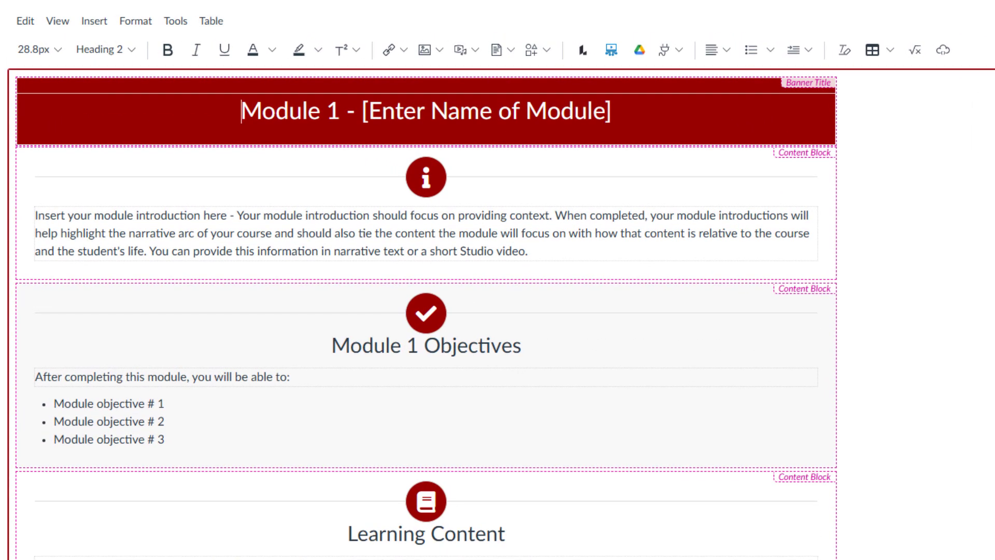
- Select the Lecture heading under Learning Content and show its Tabs settings in DesignPLUS
scroll(427, 314, "down", 8)
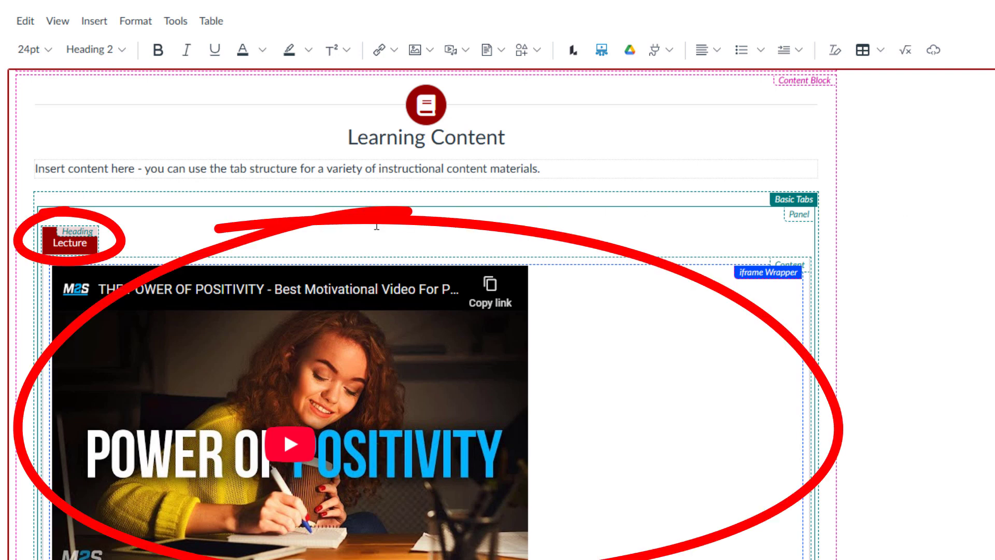
left_click(64, 248)
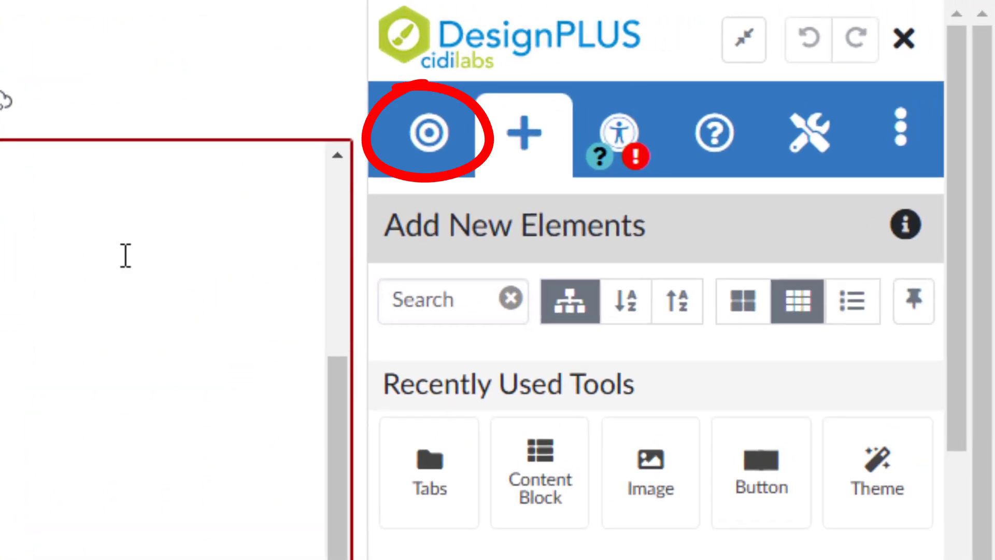
left_click(437, 148)
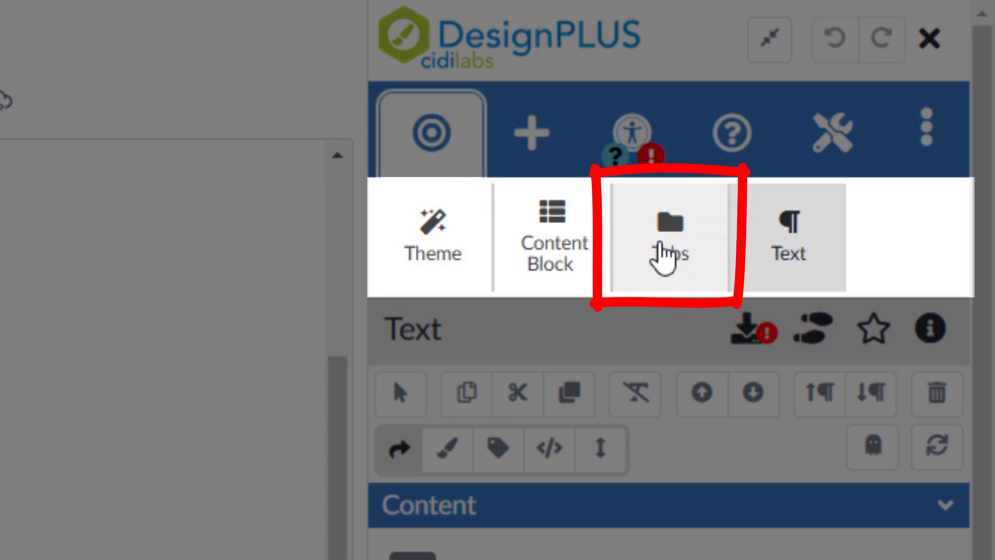
left_click(667, 243)
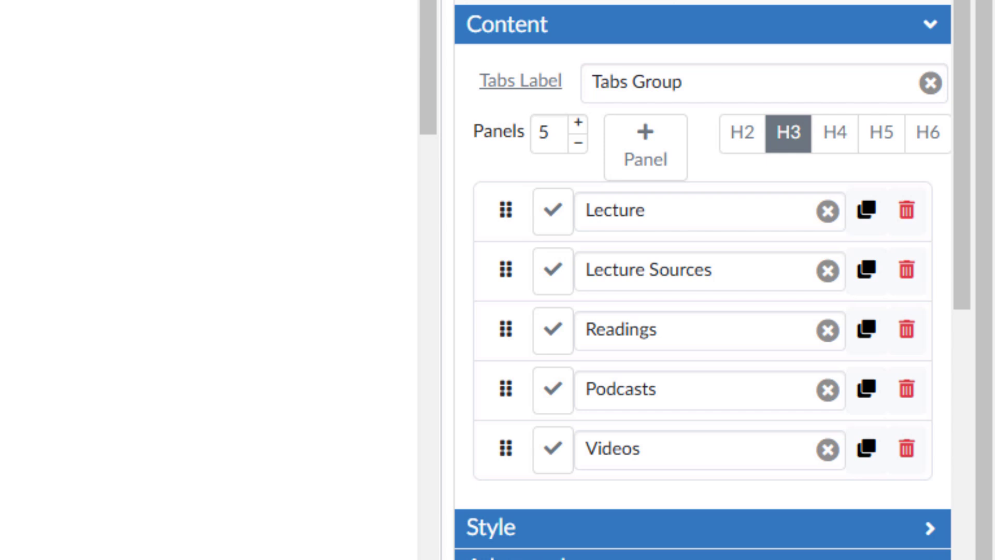
- Rename the Lecture panel as "Tab One" and the Lecture Sources panel as "Tab Two"
double_click(615, 209)
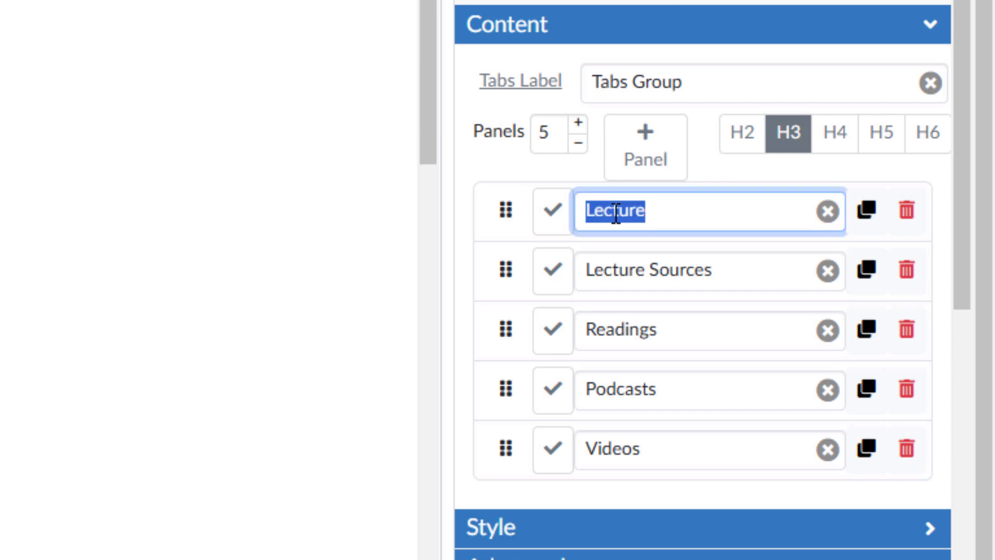
type("Tab One")
triple_click(651, 263)
type("Tab Two")
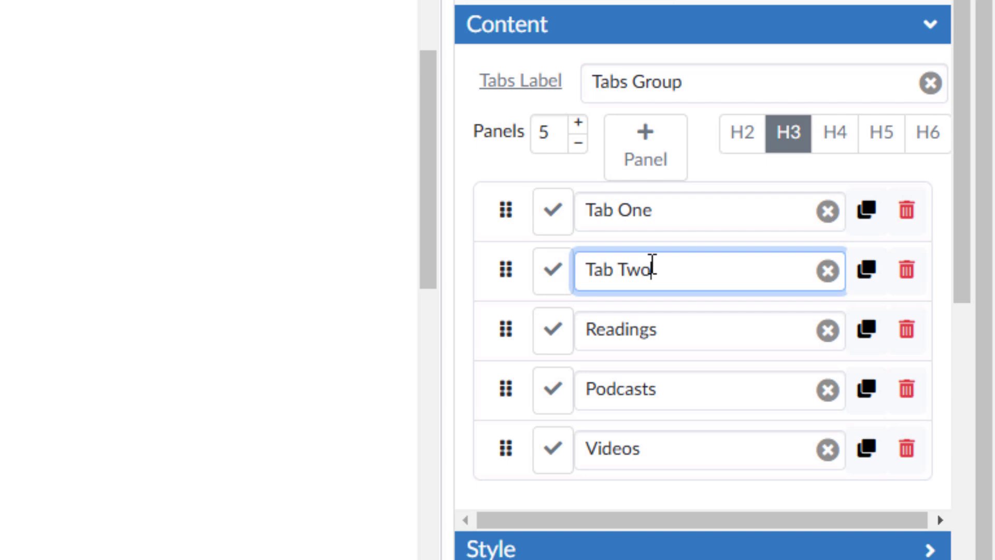
key("Tab")
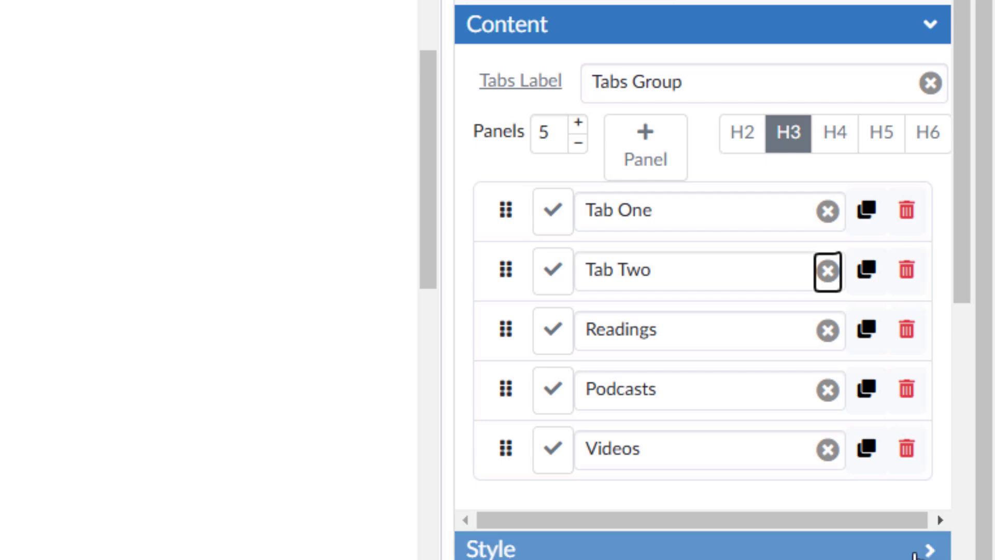
- Delete the Tab Two panel, and undo the deletion
left_click(906, 270)
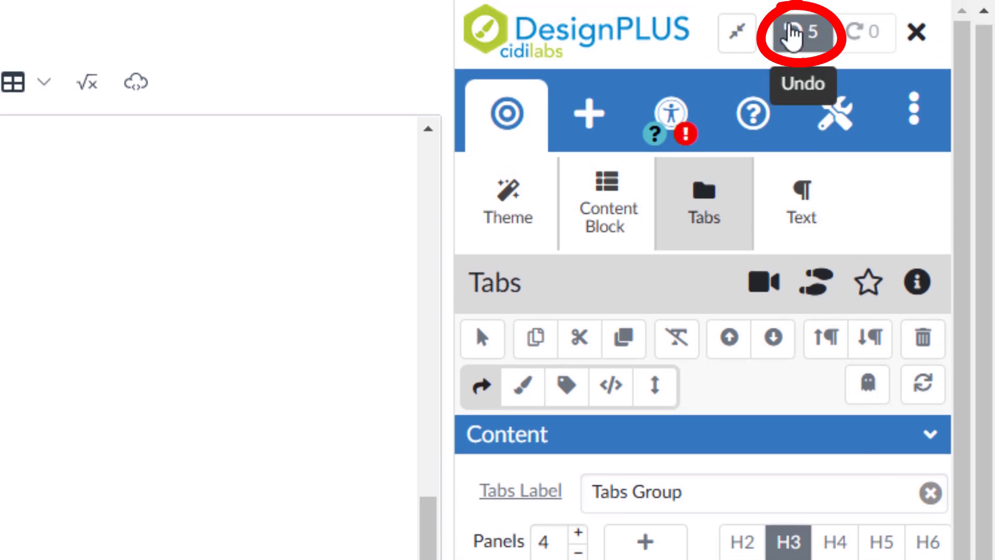
left_click(793, 36)
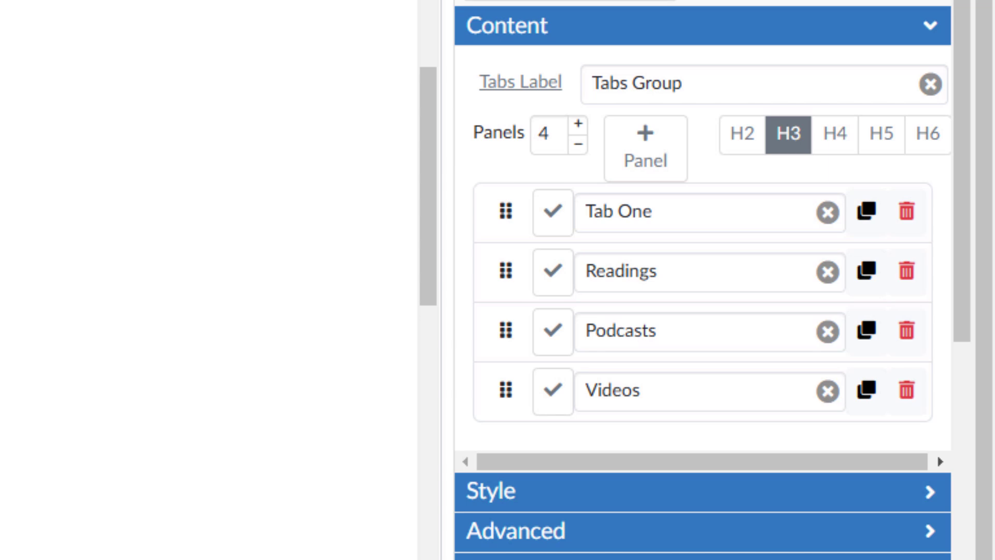
- Add a new panel to the tab group and name it "Another Tab"
left_click(640, 167)
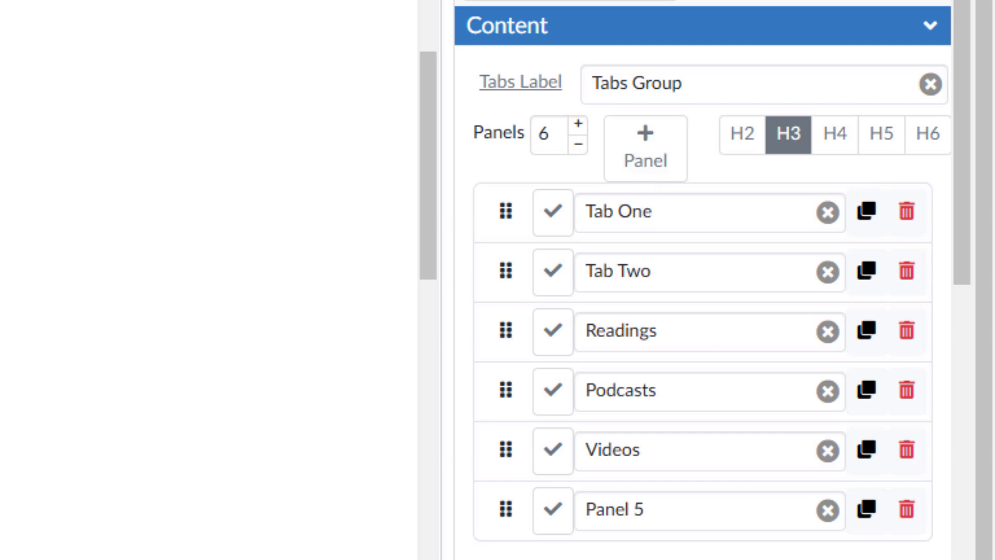
left_click(655, 506)
left_click_drag(655, 506, 573, 506)
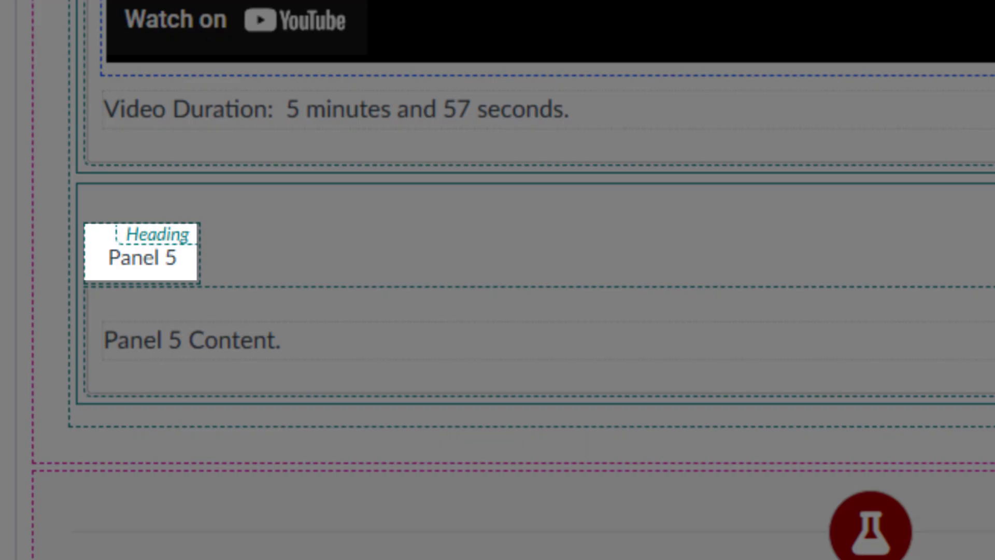
type("Another Tab")
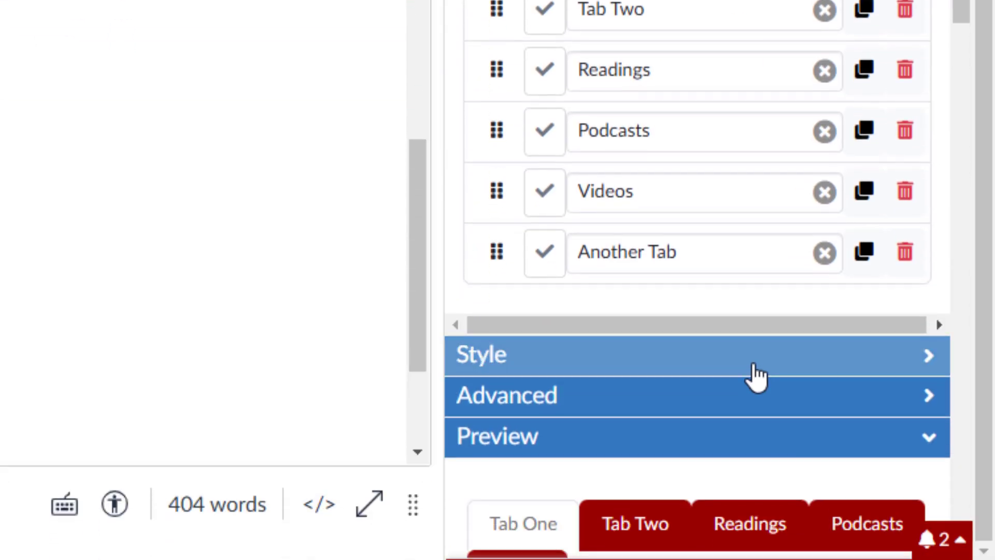
- Apply the tab group's default color to the headings, including the Another Tab heading
left_click(755, 368)
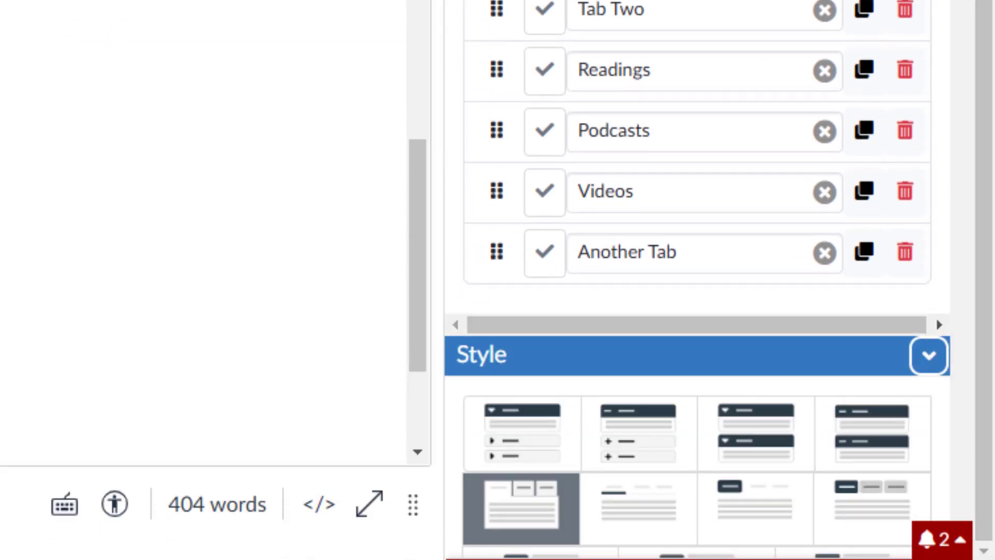
scroll(697, 310, "down", 1)
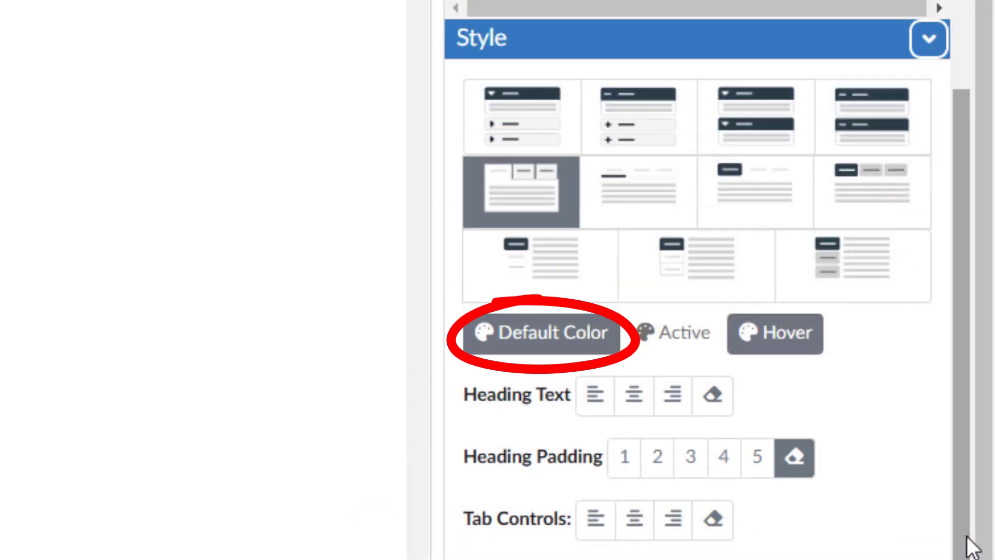
left_click(581, 333)
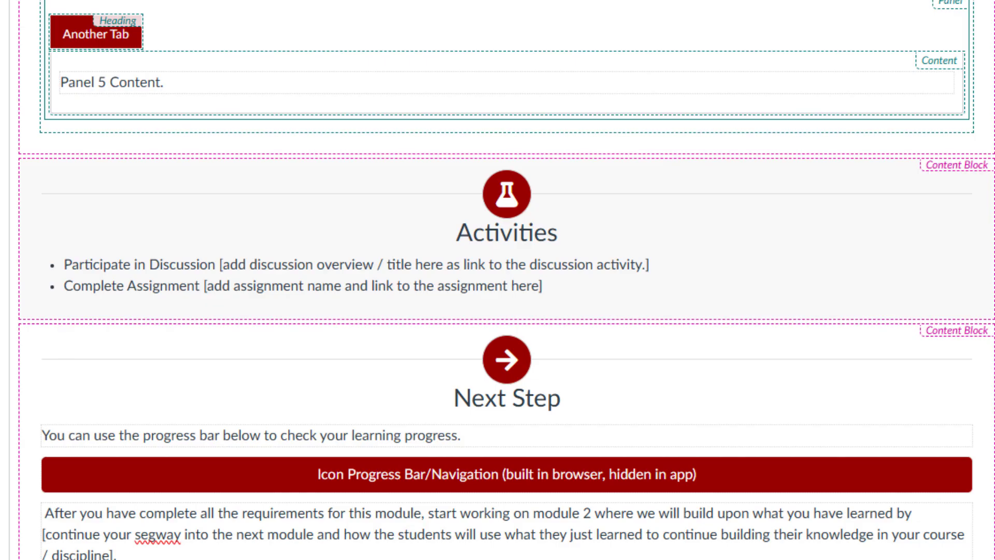
- Replace the placeholder text in the Another Tab panel with "Insert panel 5 content here."
left_click_drag(279, 340, 103, 340)
type("Insert panel 5 content here.")
- Add the bullets "Another bullet point" and "And another bullet point" to the Podcasts panel's list, and save the page
scroll(280, 249, "up", 15)
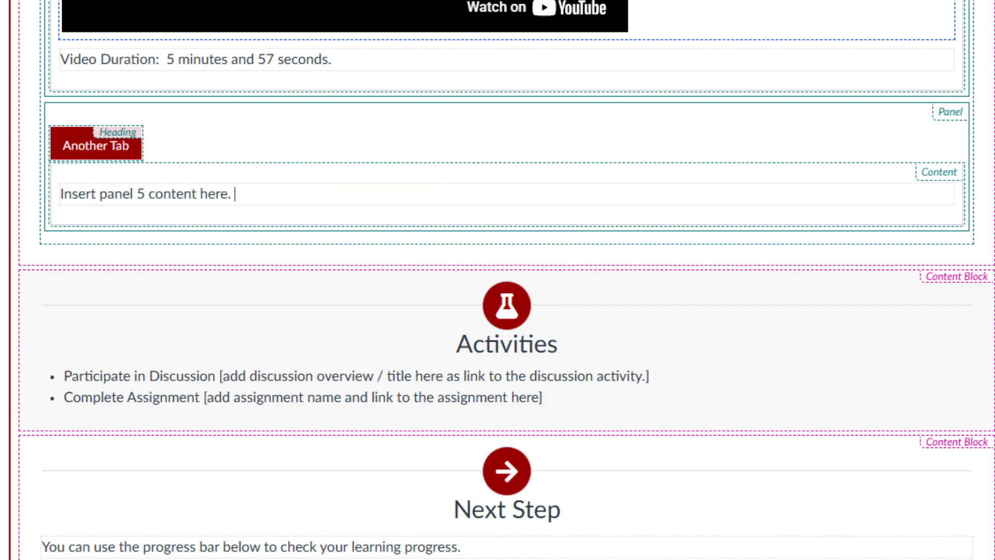
left_click(270, 244)
key("Return")
type("Another bullet point")
key("Return")
type("And another bullet point")
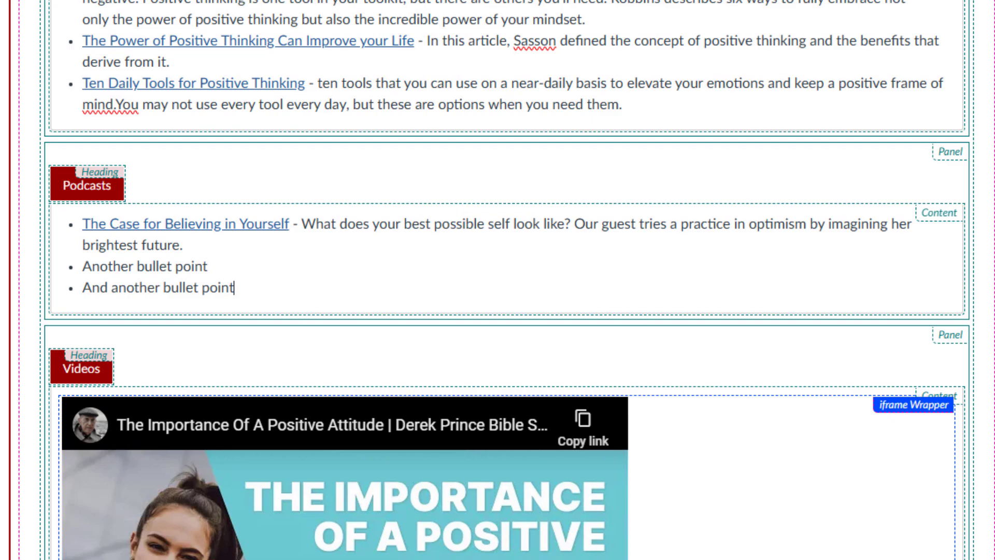
scroll(498, 280, "down", 15)
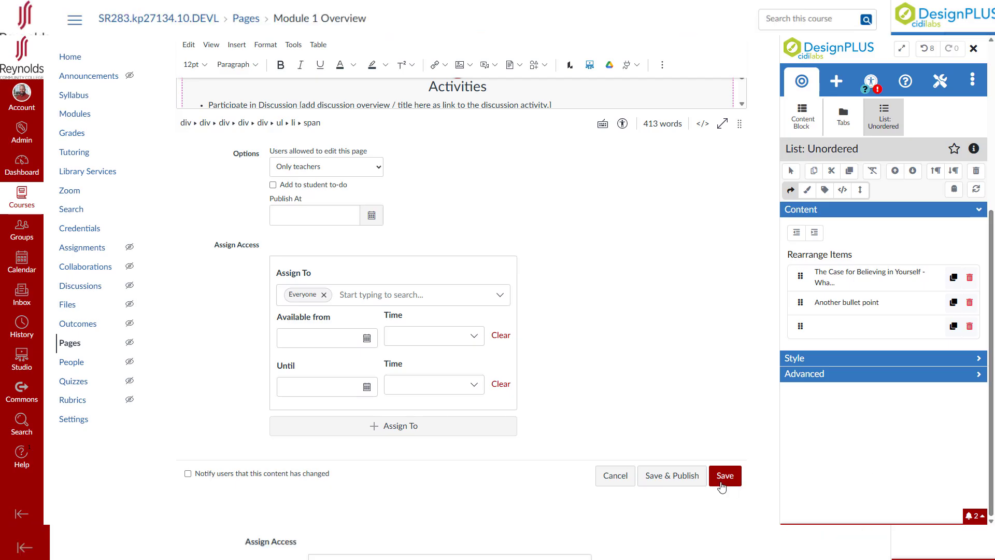
left_click(721, 480)
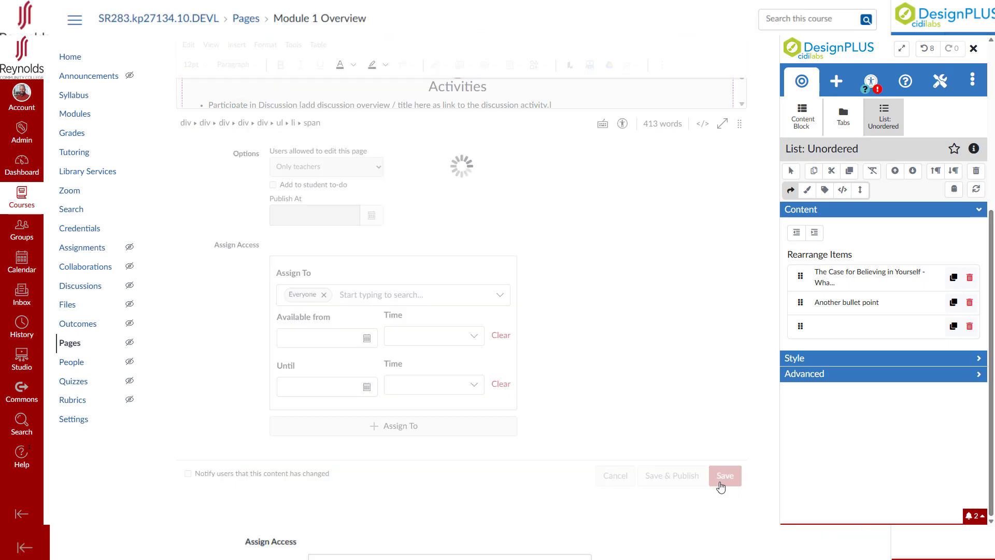
- Review the Tab Two, Readings, Podcasts, Videos and Another Tab panels in the saved page's Learning Content section
scroll(356, 340, "down", 5)
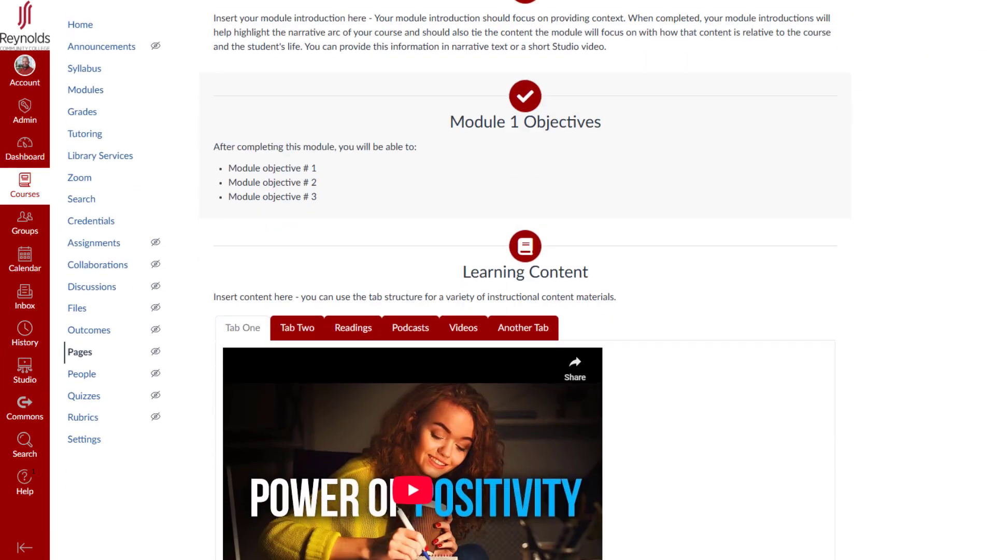
left_click(297, 198)
left_click(353, 198)
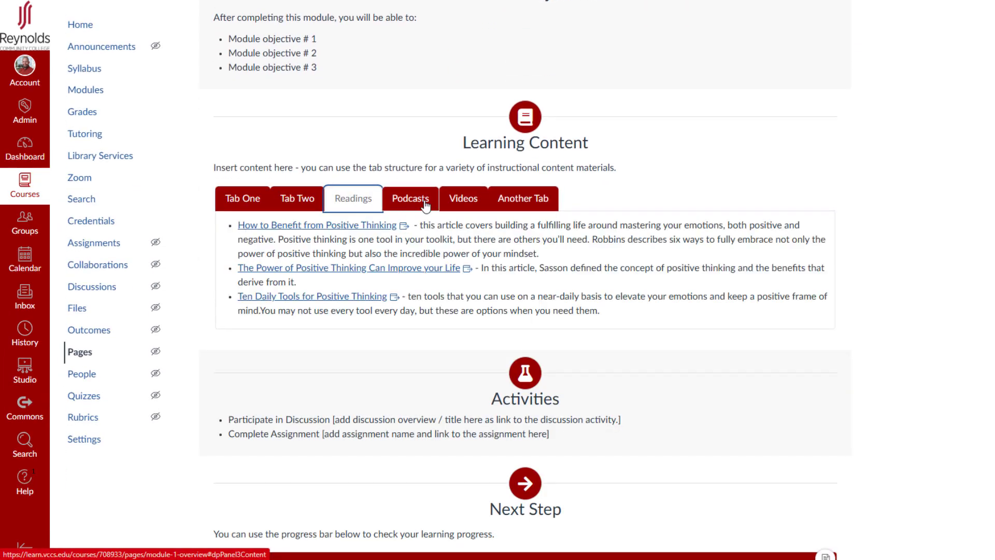
left_click(410, 199)
left_click(485, 205)
left_click(520, 200)
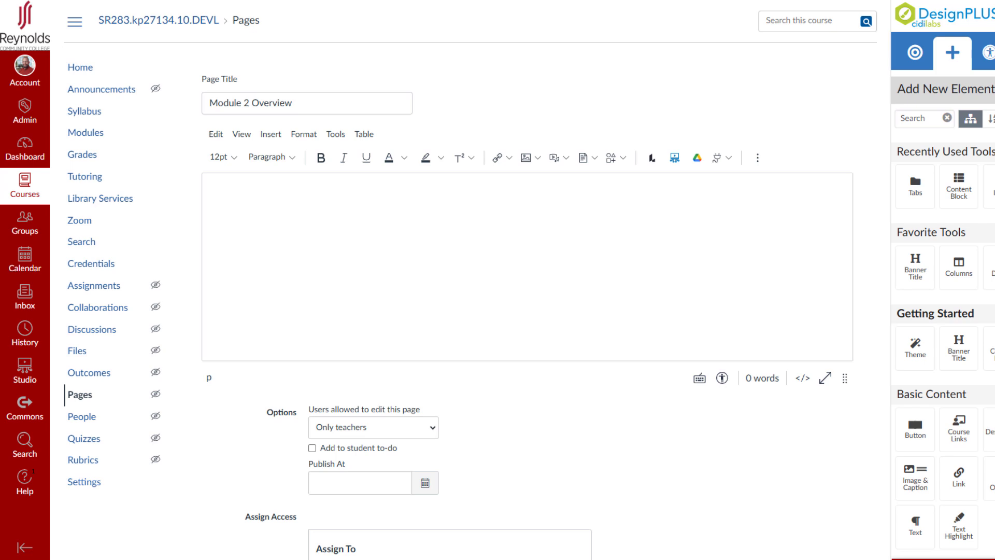
- Find the Tabs element in DesignPLUS and insert it into the empty body of the Module 2 Overview page
left_click(386, 274)
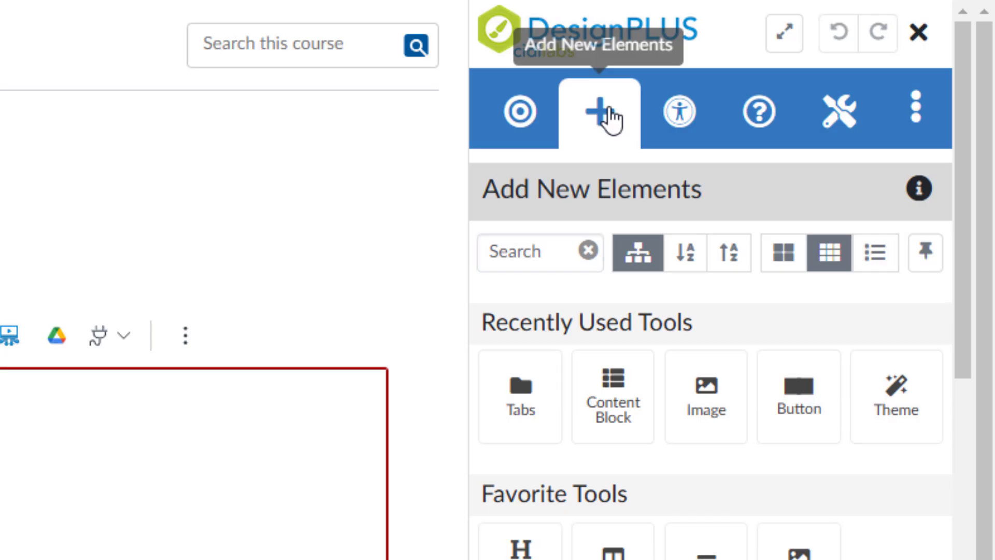
left_click(522, 251)
type("tabs")
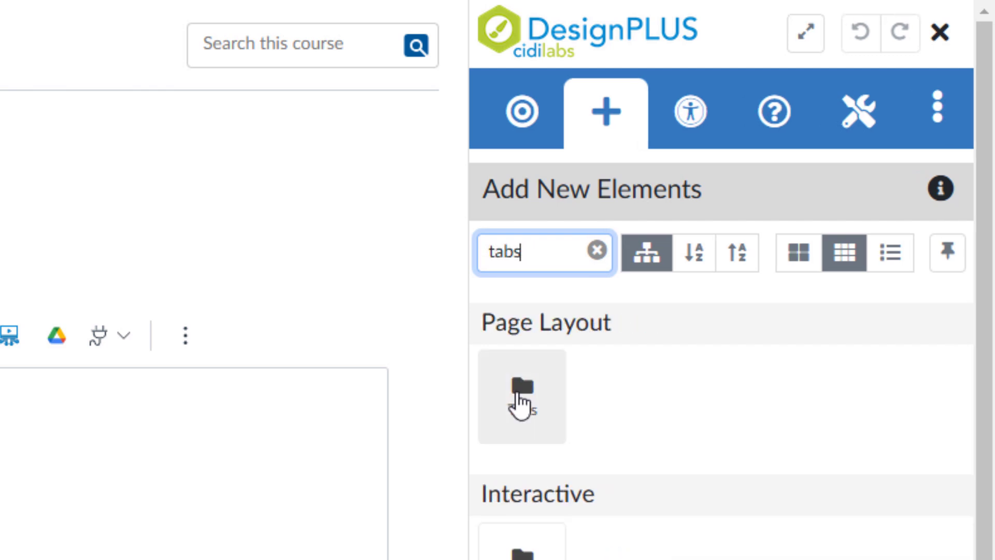
left_click(521, 404)
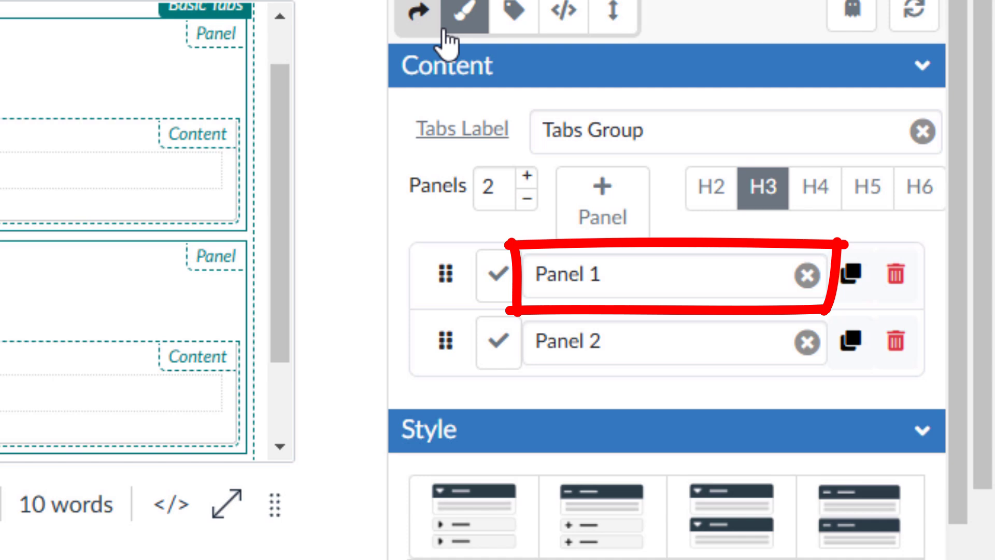
- Rename the new tab group's two panels "First Tab" and "Second Tab"
left_click_drag(605, 275, 532, 266)
type("First Tab")
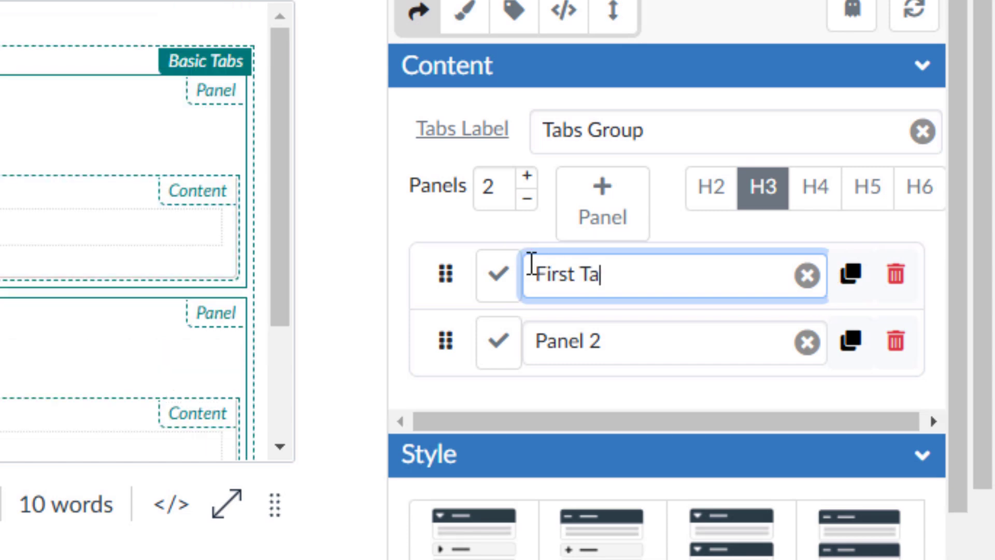
triple_click(571, 344)
type("Second Tab")
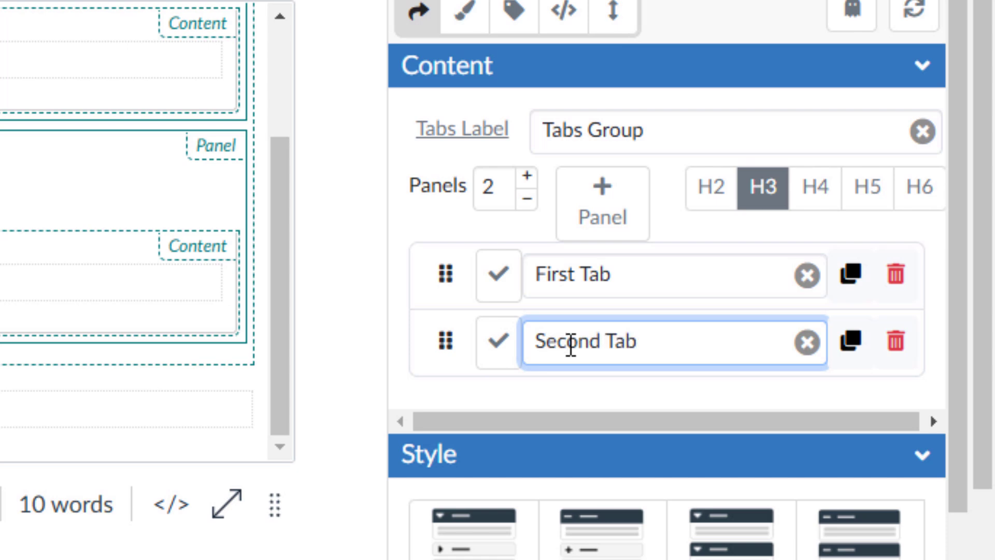
key("Tab")
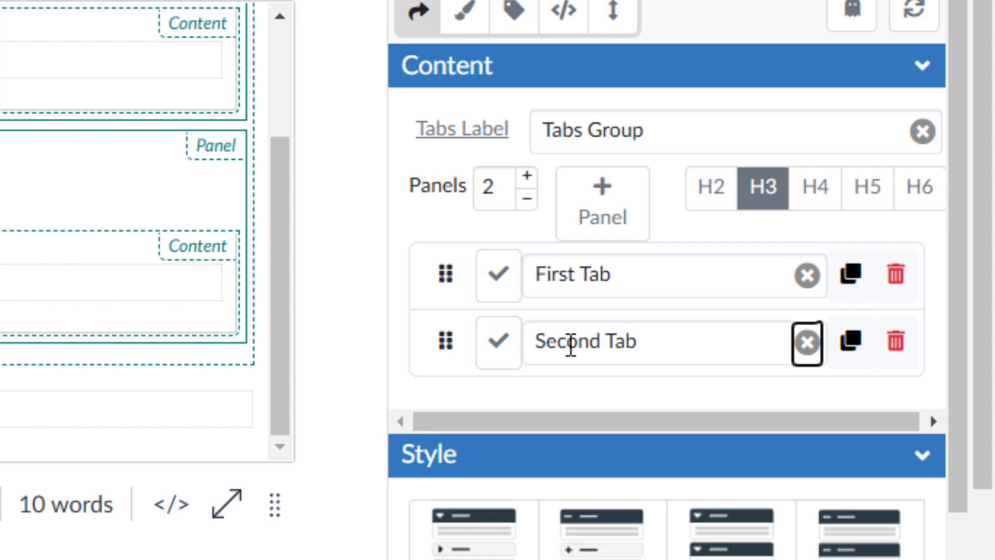
- Add two more panels to the tab group and name them "Third Tab" and "Forth Tab"
left_click(614, 220)
left_click(614, 221)
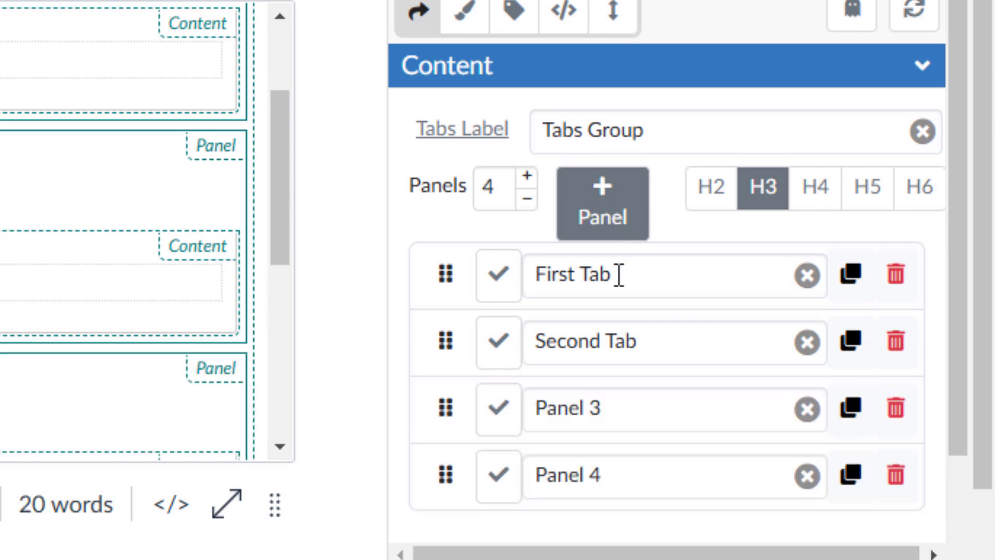
left_click_drag(635, 406, 532, 404)
type("Third Tab")
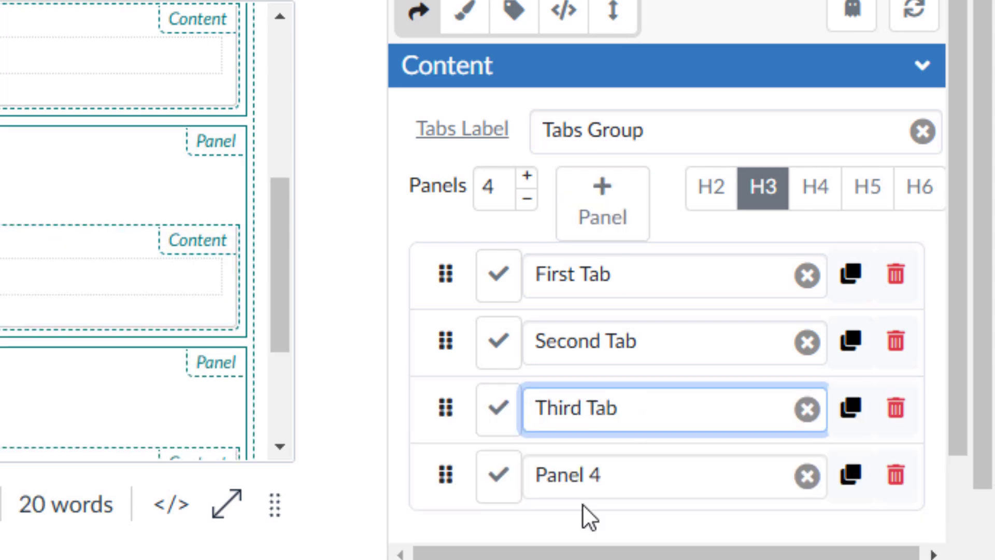
triple_click(561, 466)
type("Forth Tab")
key("Tab")
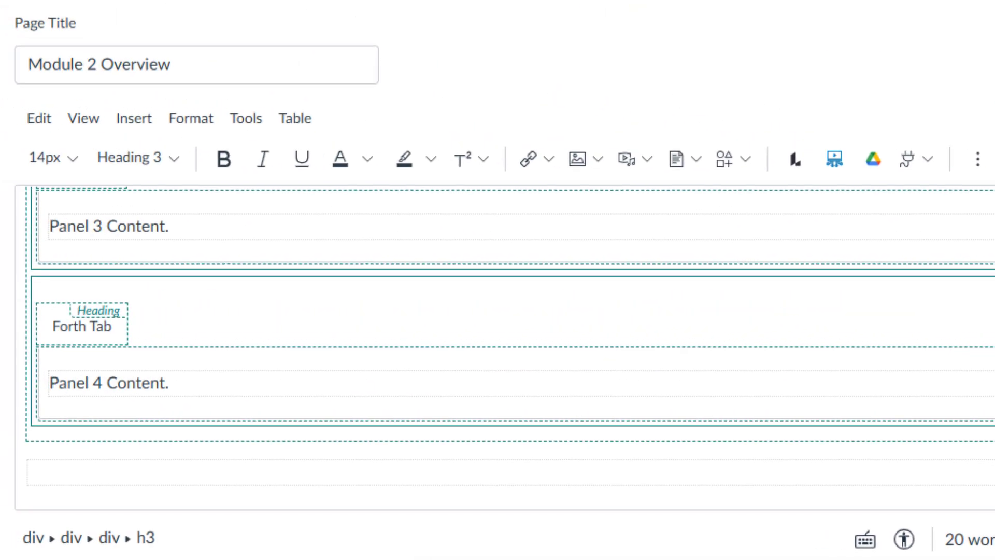
- Fill the four panels with "First tab content, link, table, media, etc.", "More tab content.", "Even more content." and "Even even more content.", and save the page
scroll(498, 347, "up", 4)
left_click_drag(170, 323, 52, 322)
type("First tab content, link, table, media,")
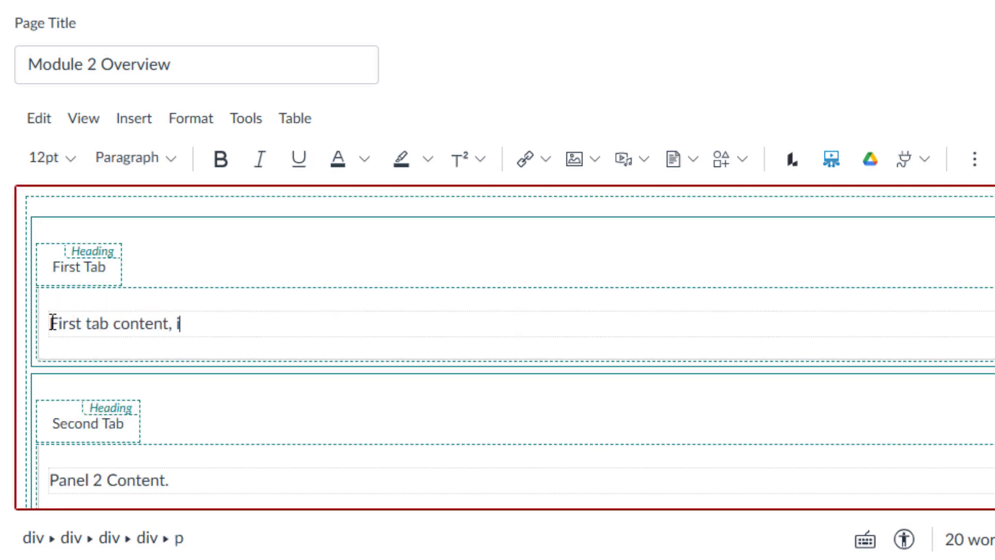
type(" etc.")
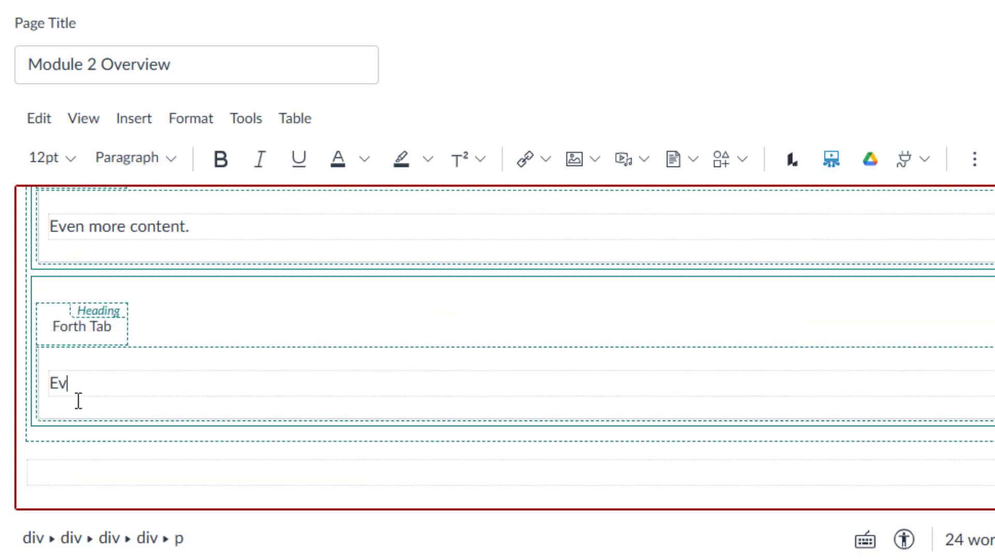
type("en even more content.")
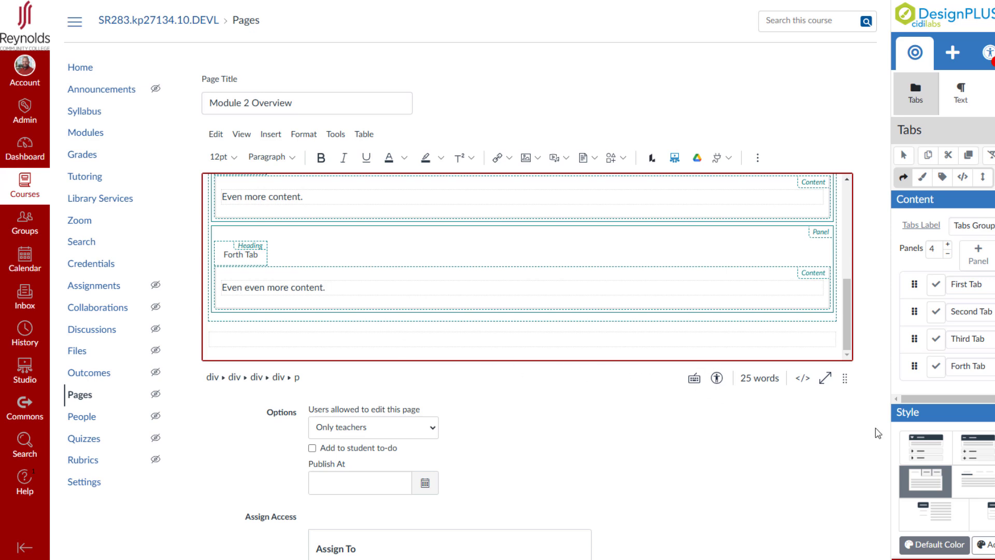
scroll(877, 432, "down", 5)
left_click(838, 504)
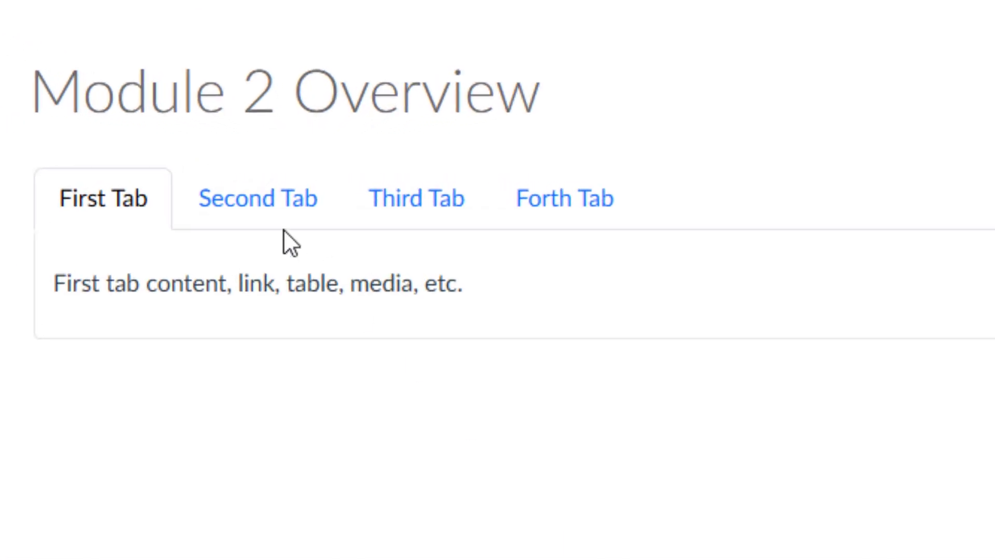
- Check the content of the Second, Third and Forth tabs on the saved Module 2 Overview page
left_click(235, 184)
left_click(420, 207)
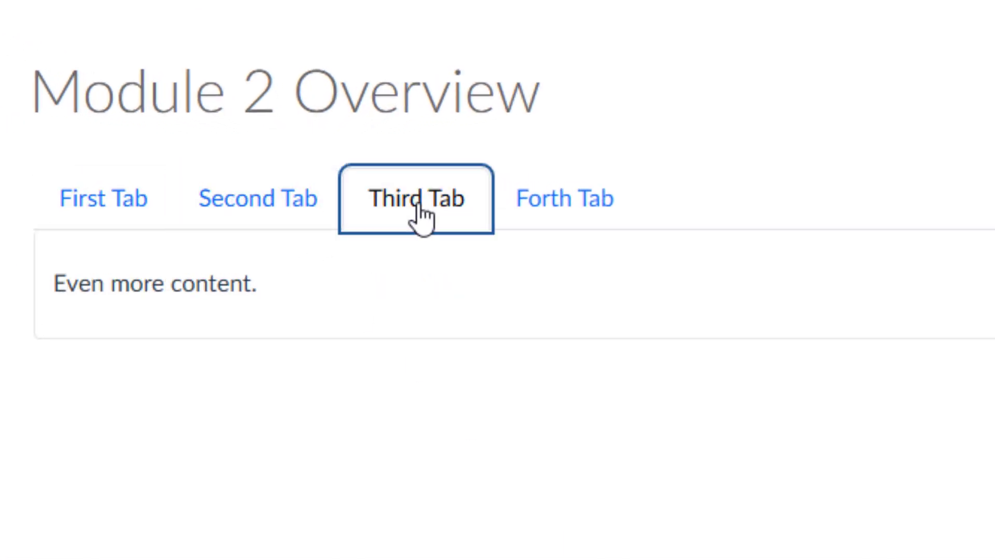
left_click(570, 214)
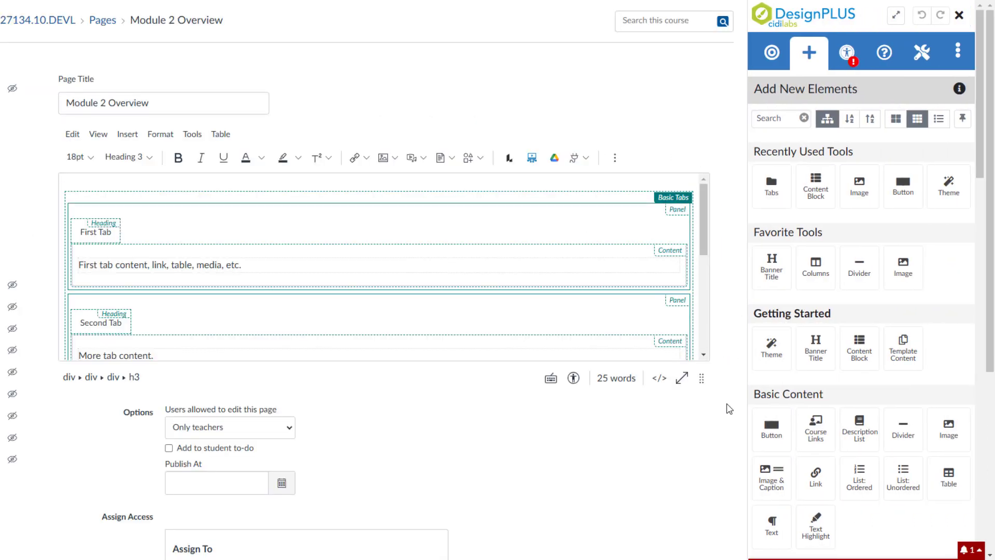
- Save the reopened Module 2 Overview page from its editor
scroll(718, 492, "down", 5)
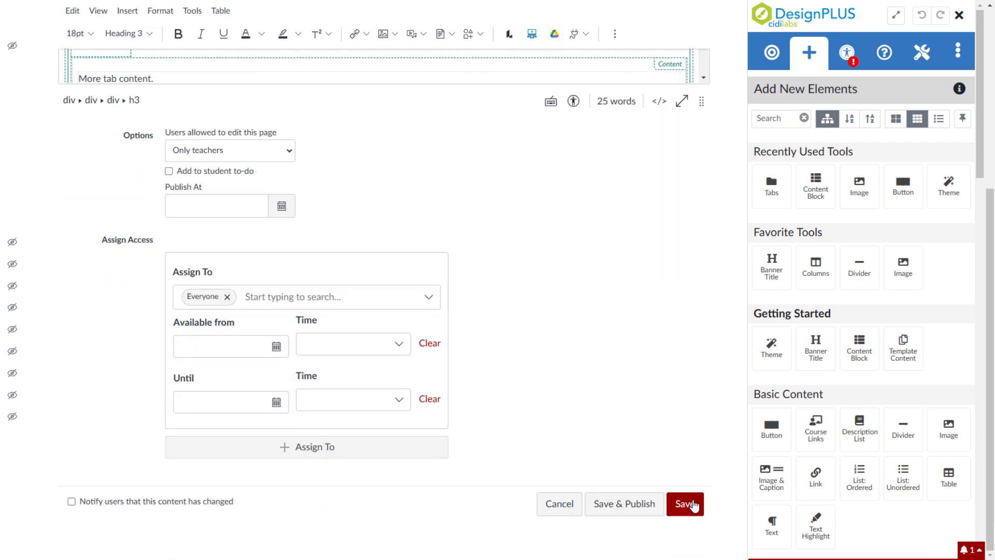
left_click(683, 508)
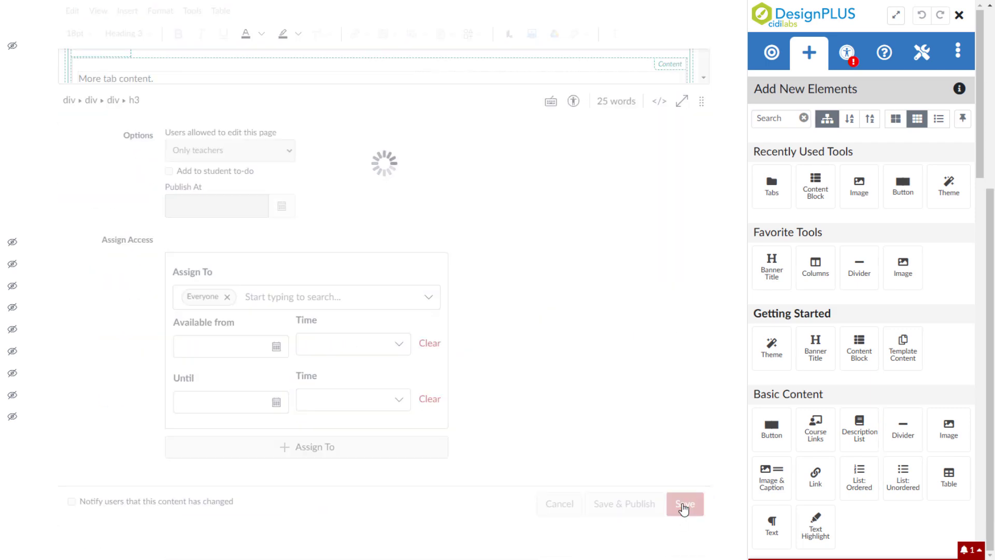